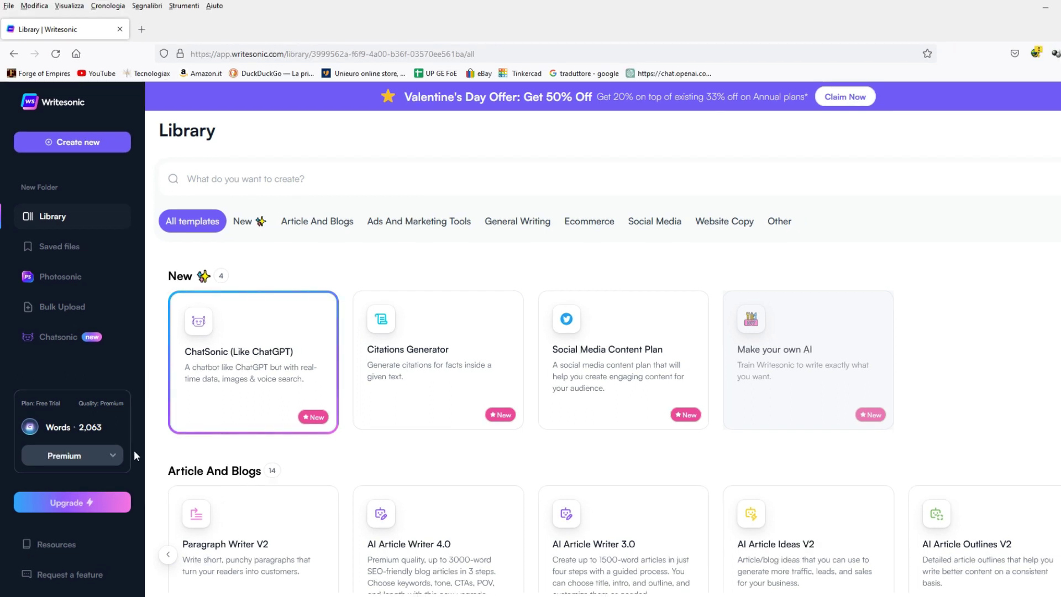
Switch the output quality to Economy, Average and Good in turn to compare the word allowances, and set it back to Premium
left_click(113, 459)
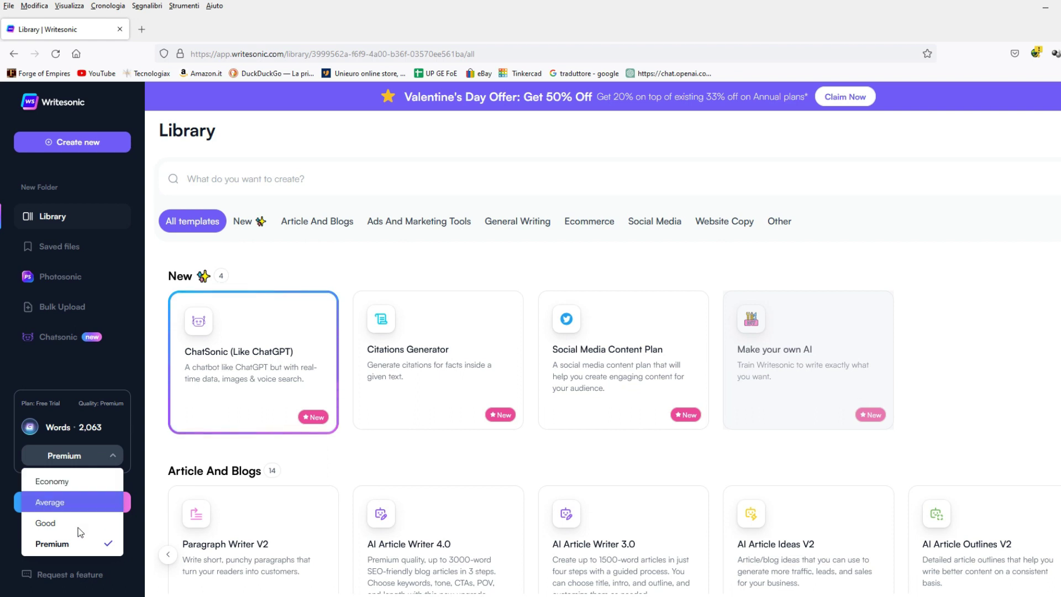
left_click(67, 483)
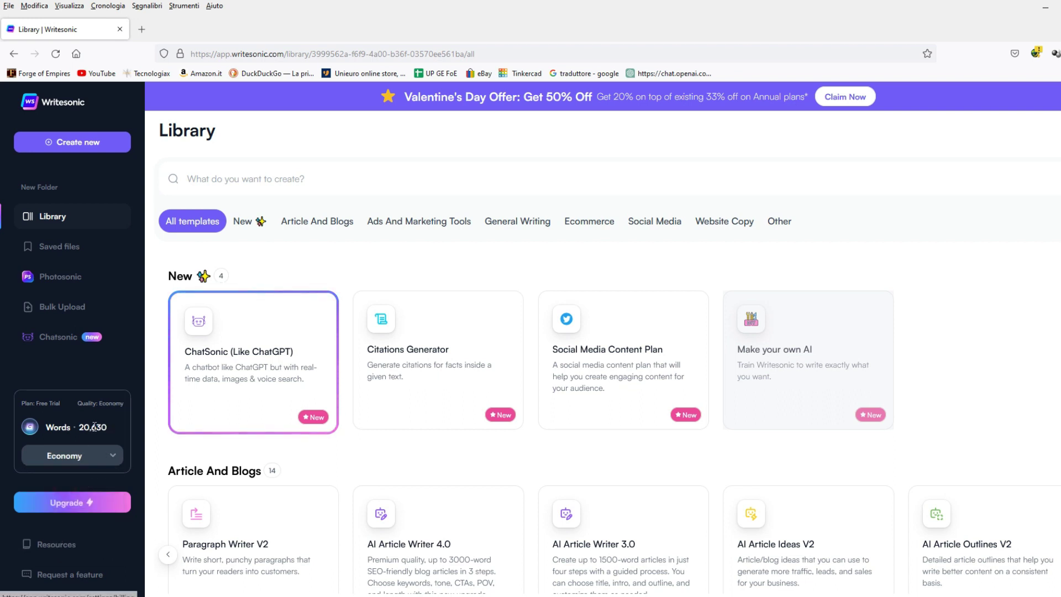
left_click(113, 455)
left_click(73, 501)
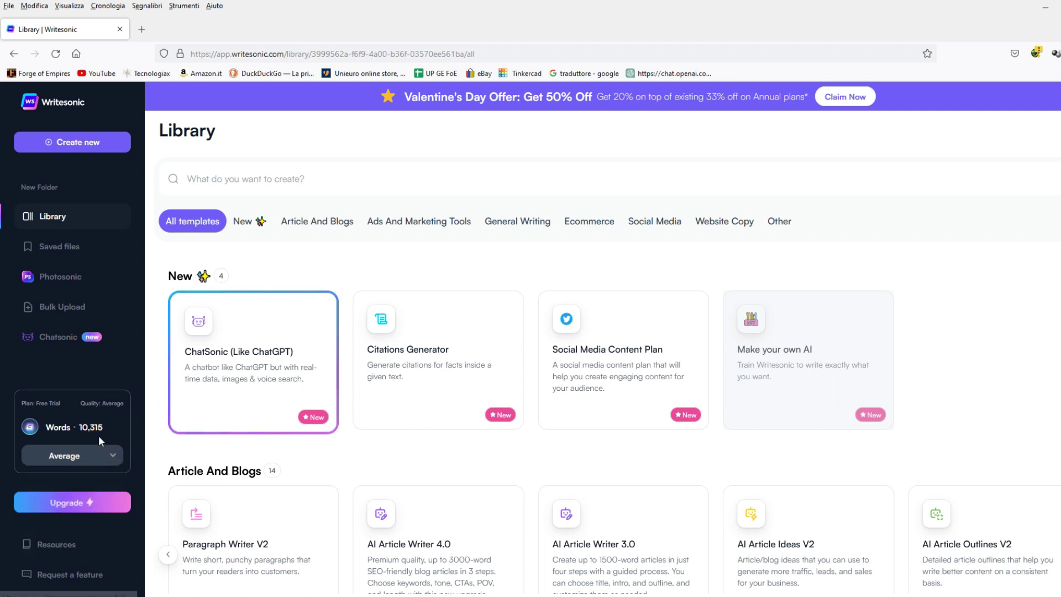
left_click(110, 455)
left_click(81, 518)
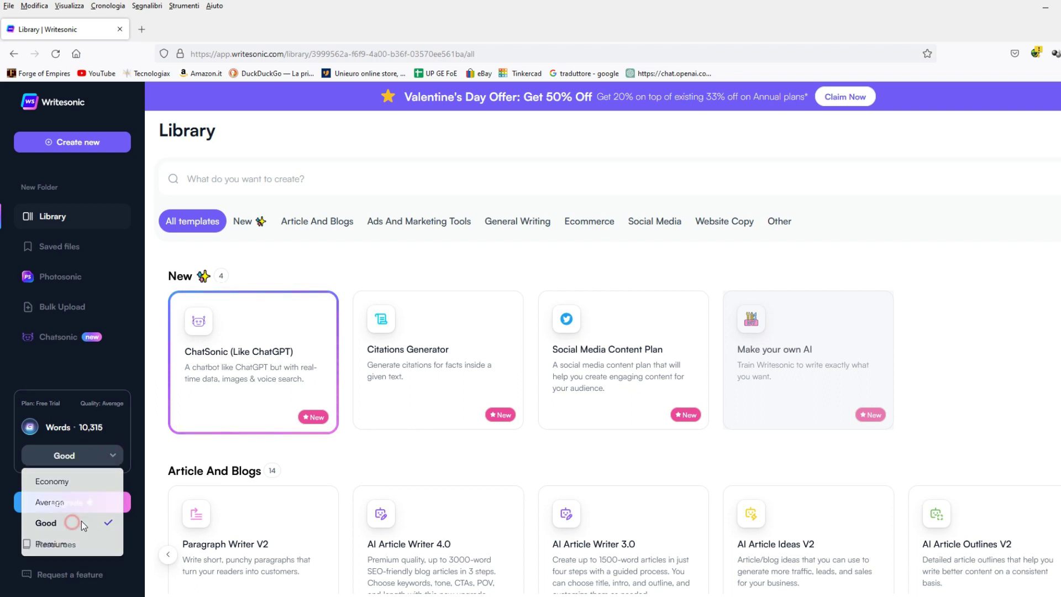
left_click(111, 455)
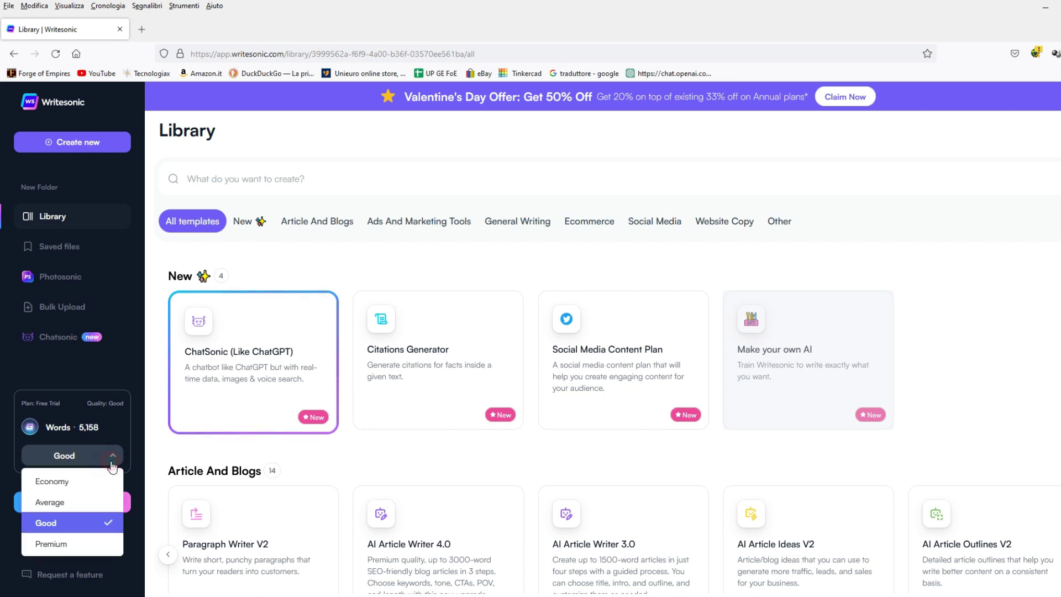
left_click(75, 546)
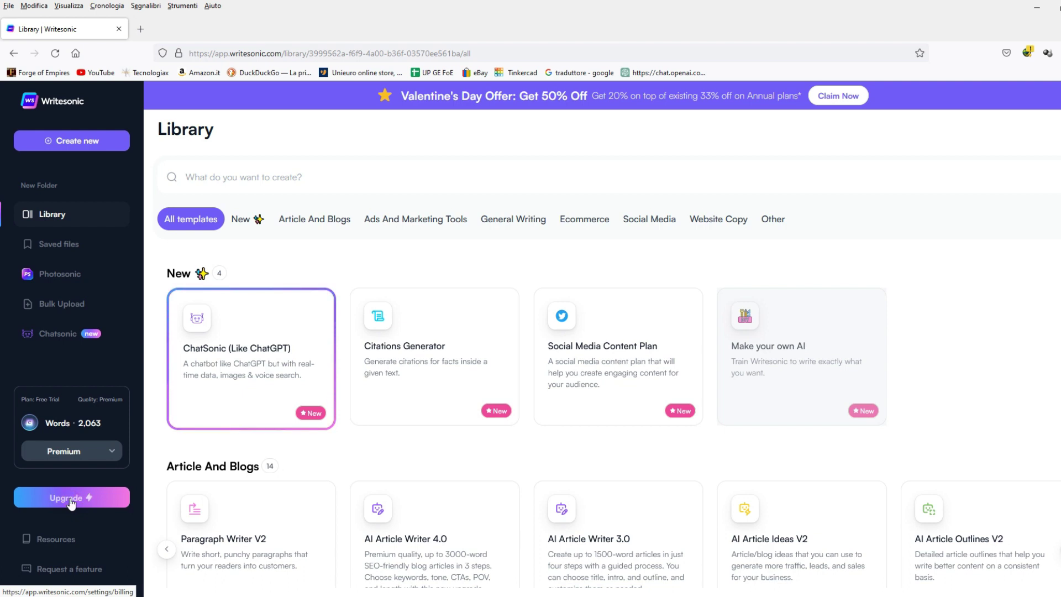
Open the account upgrade page and look through the available subscription plans and their prices
left_click(71, 500)
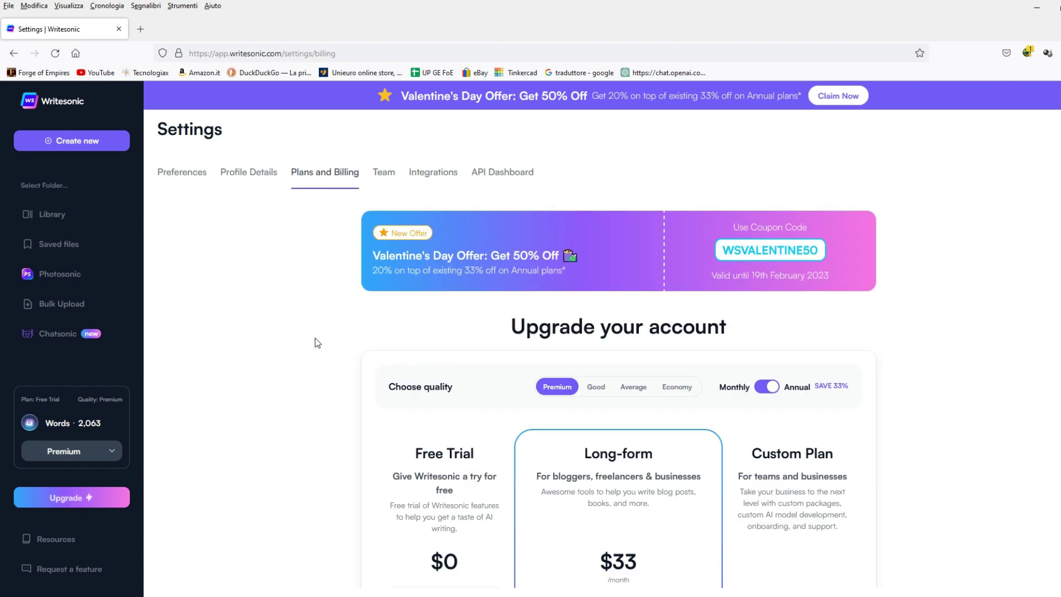
scroll(317, 342, "down", 1)
scroll(315, 342, "down", 3)
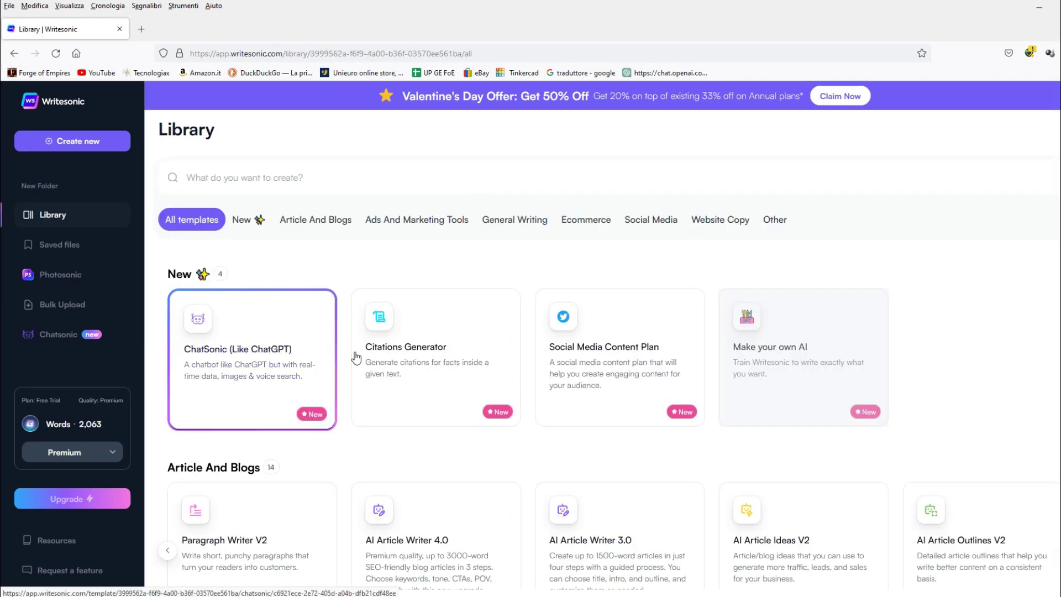
Open the ChatSonic template from the library and send the chat message "ciao come ti chiami?"
left_click(302, 362)
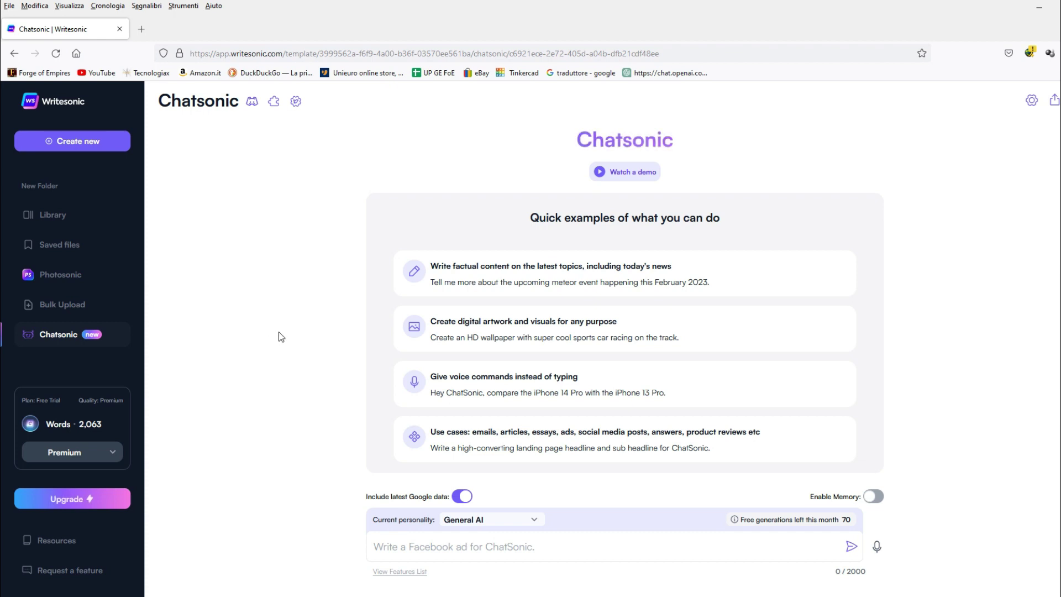
left_click(422, 543)
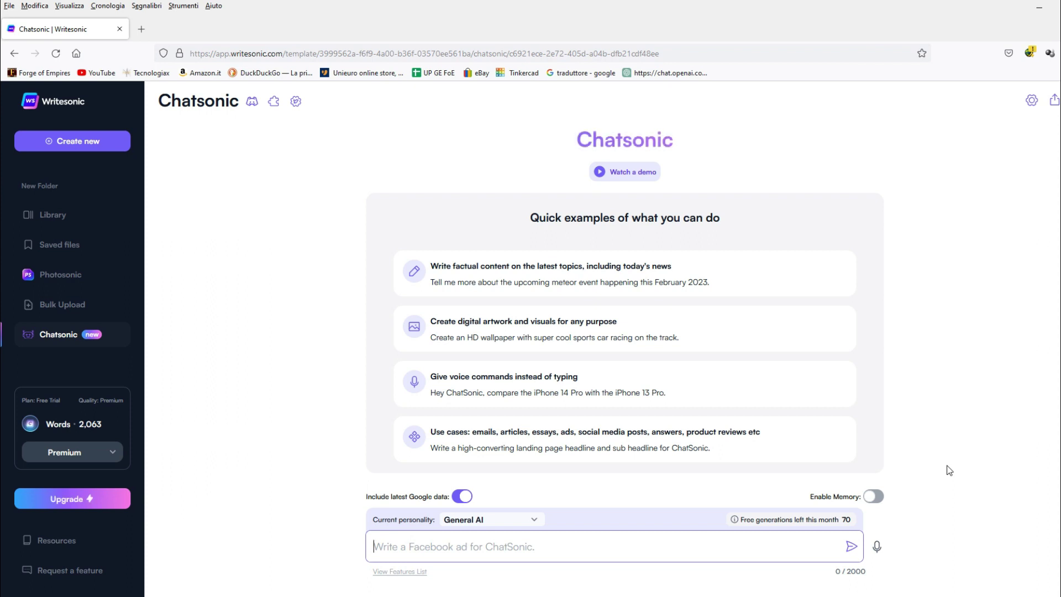
type("ciao come tic")
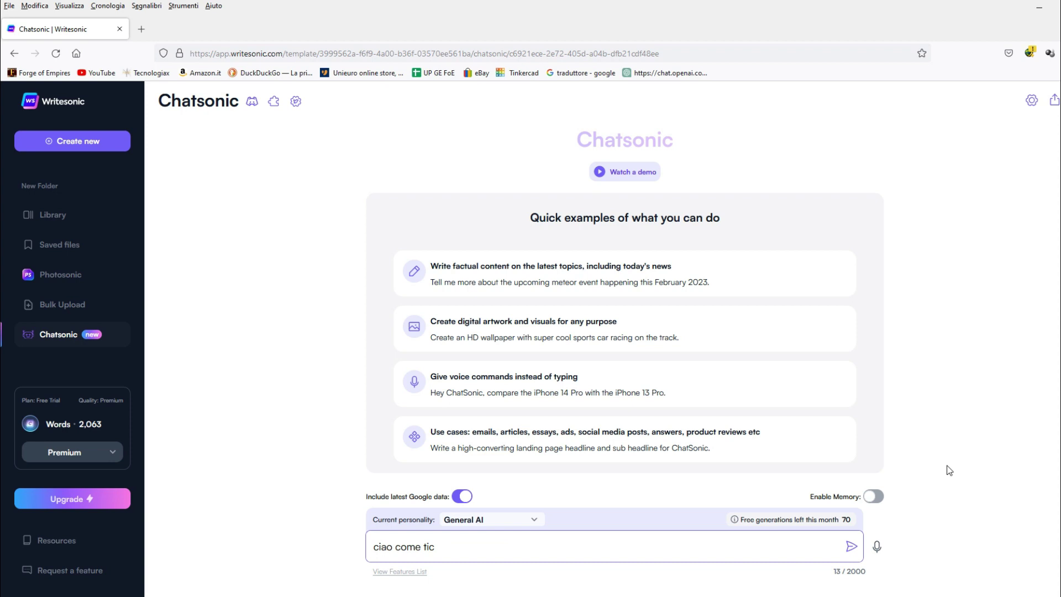
key("BackSpace")
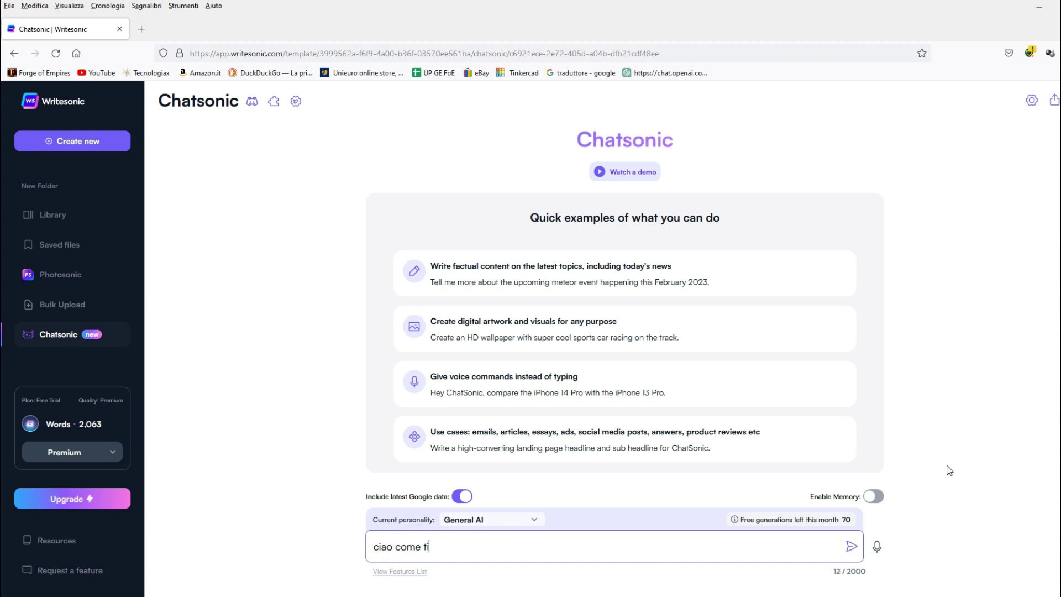
type("chiami?")
key("Return")
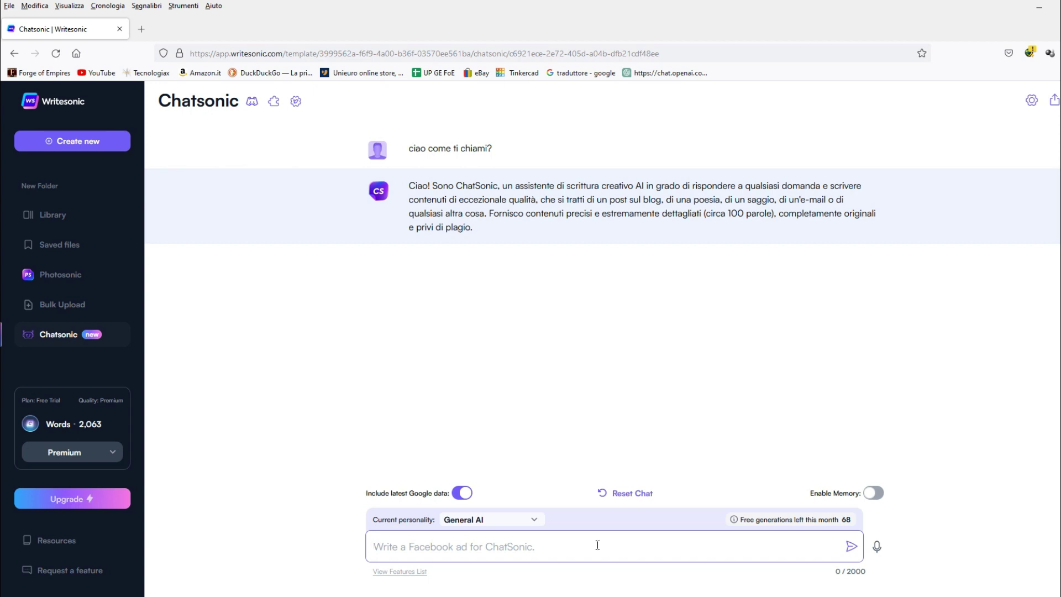
Send the chatbot the request "consigliami un metodo per fare soldi online"
type("con")
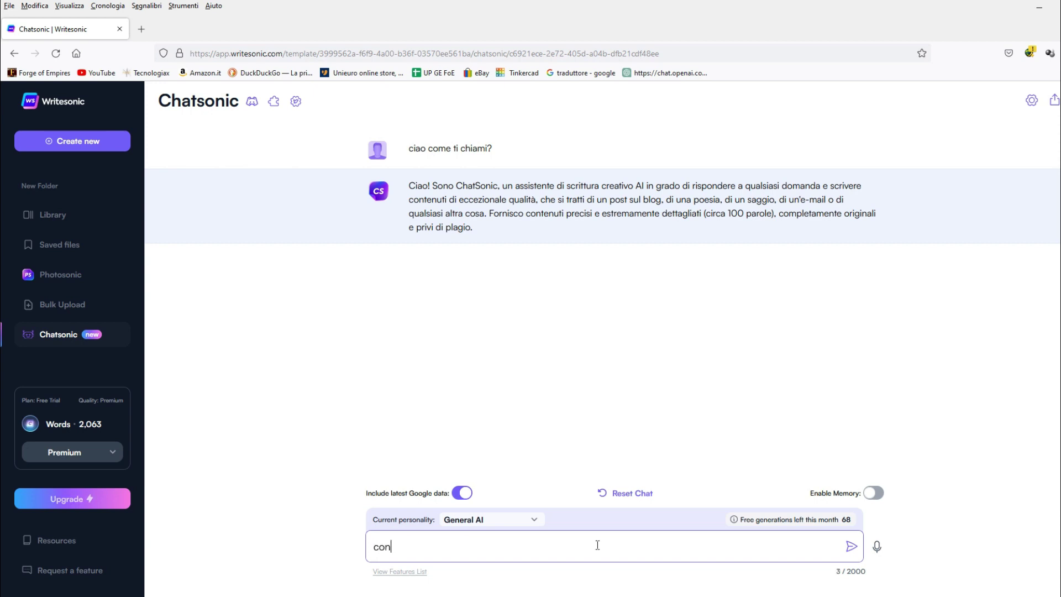
type("sigliami un metodo")
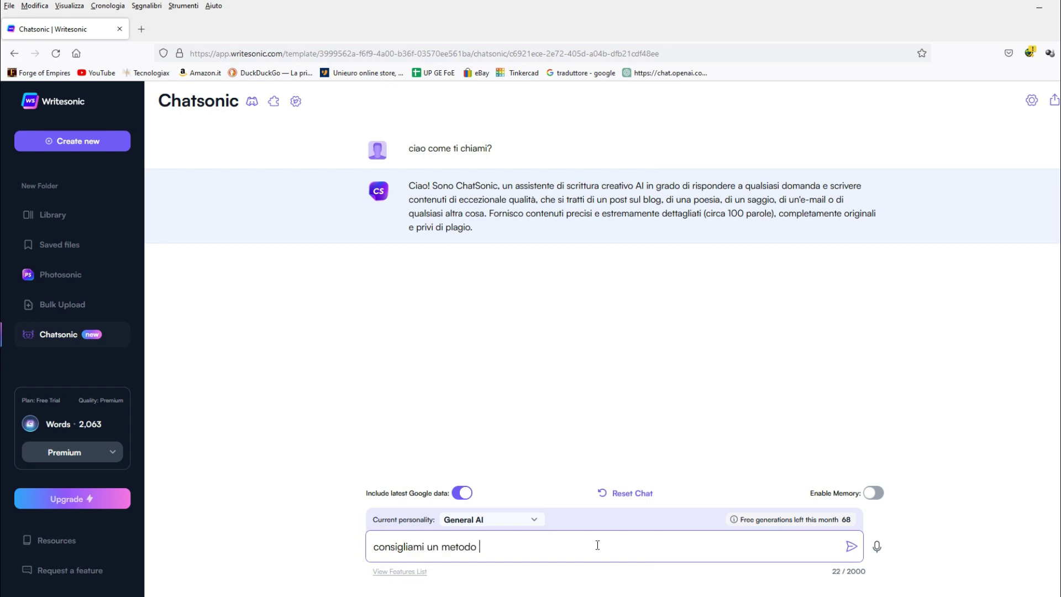
type(" per fare soldi online")
key("Return")
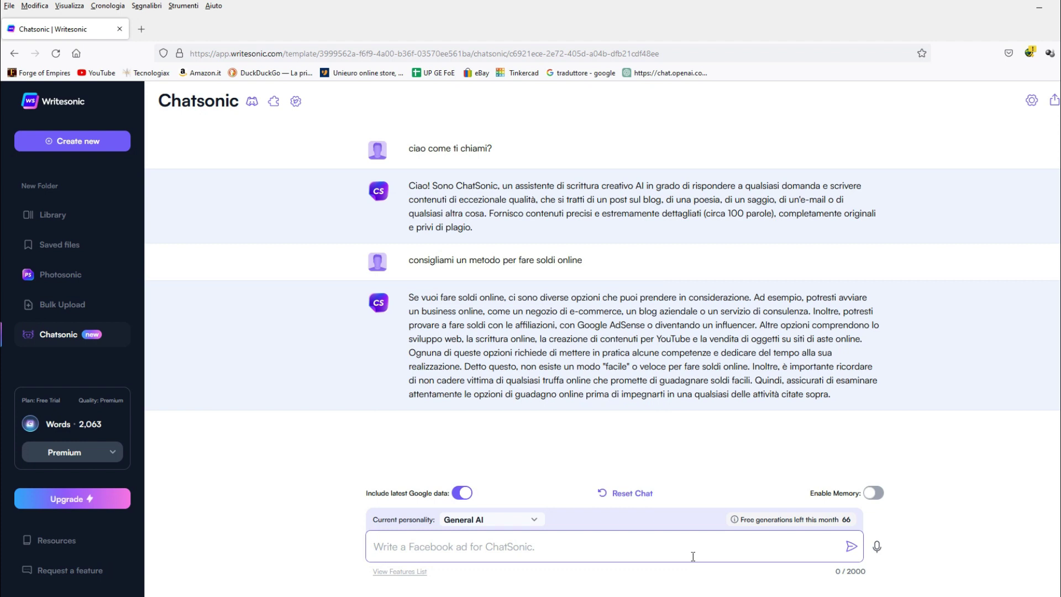
Send the chatbot the request "scrivimi un programma python su come calcolare i giorni di vita partendo da una data di nascita"
type("scrivimi")
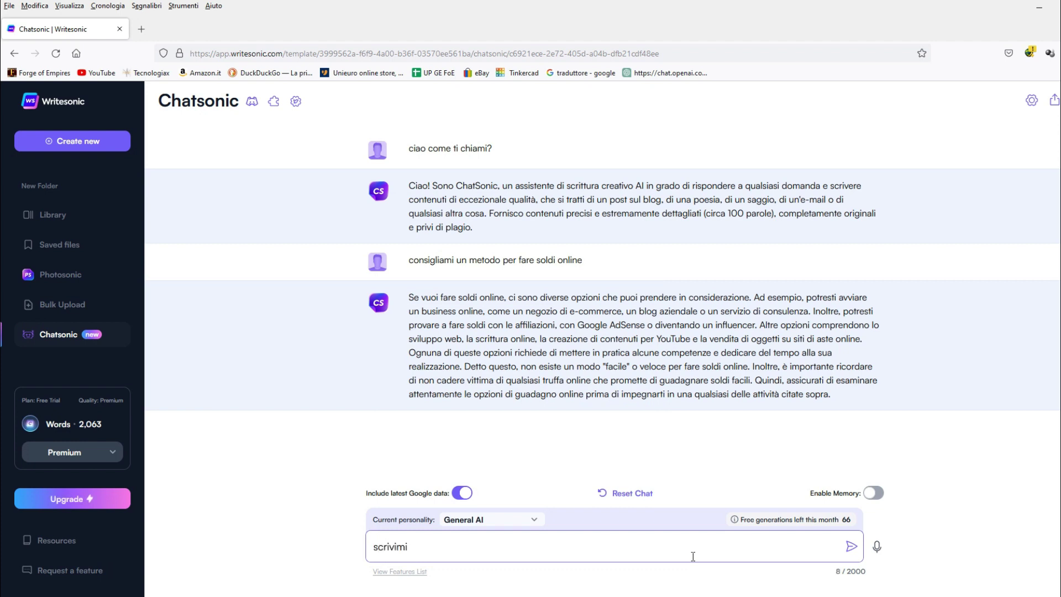
type(" una")
key("BackSpace")
key("BackSpace")
type("n programma python")
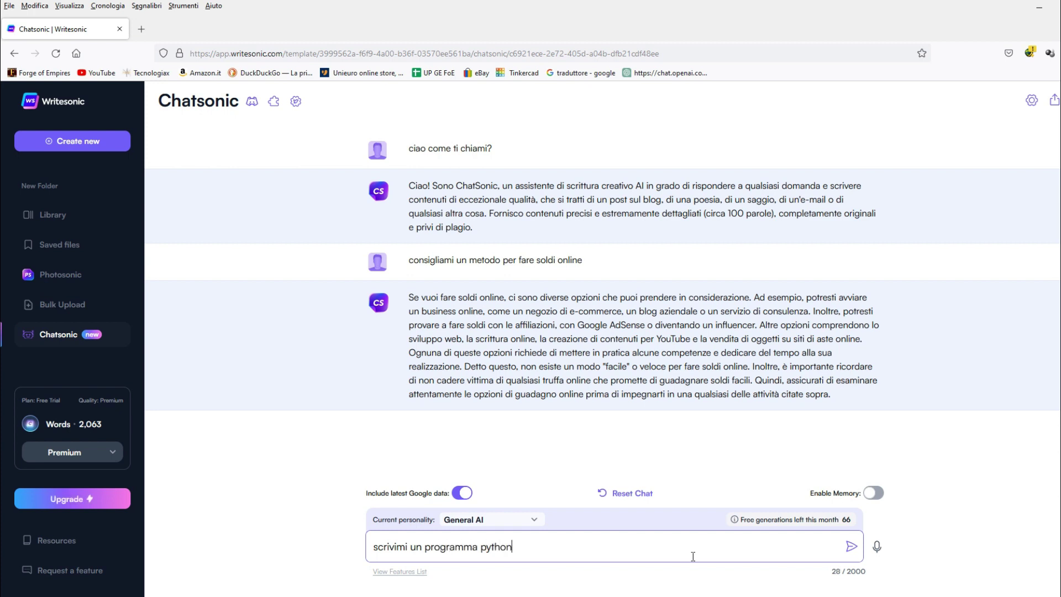
type(" su come calcolare ")
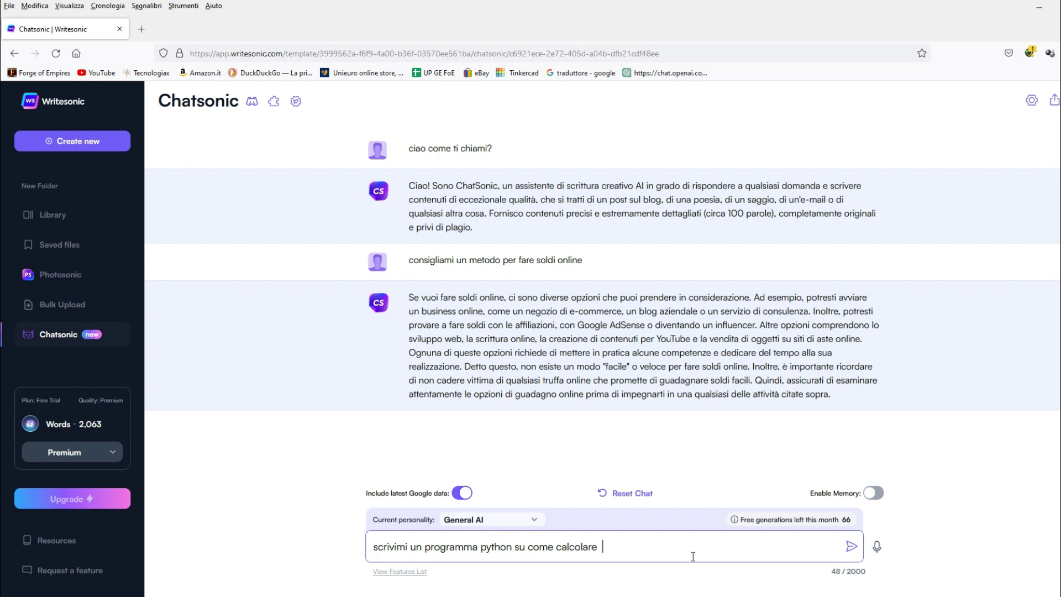
type(" i giorni di vita partendo da una ")
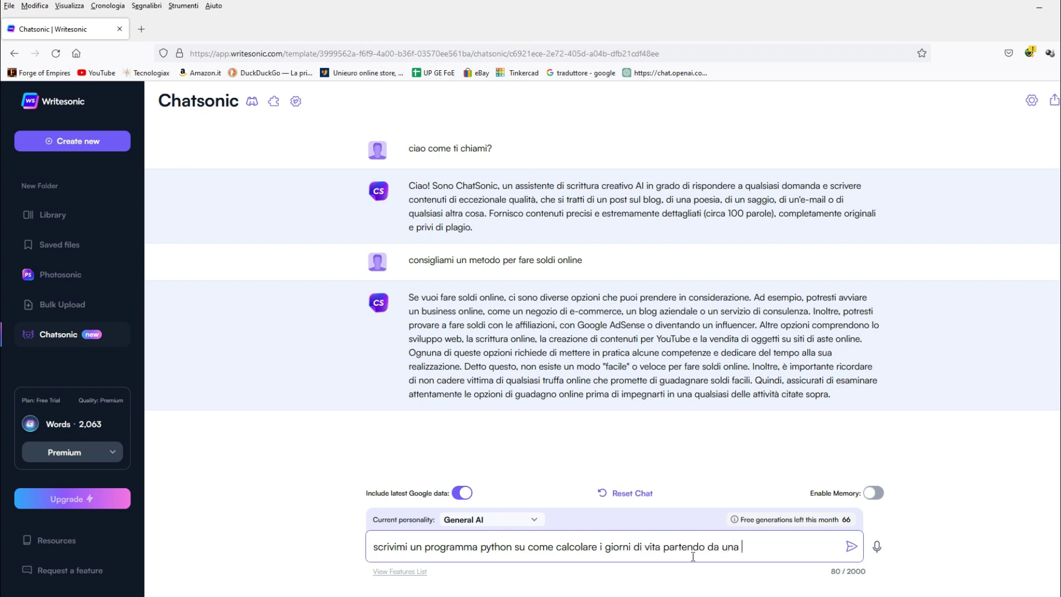
type("data di nascita")
key("Return")
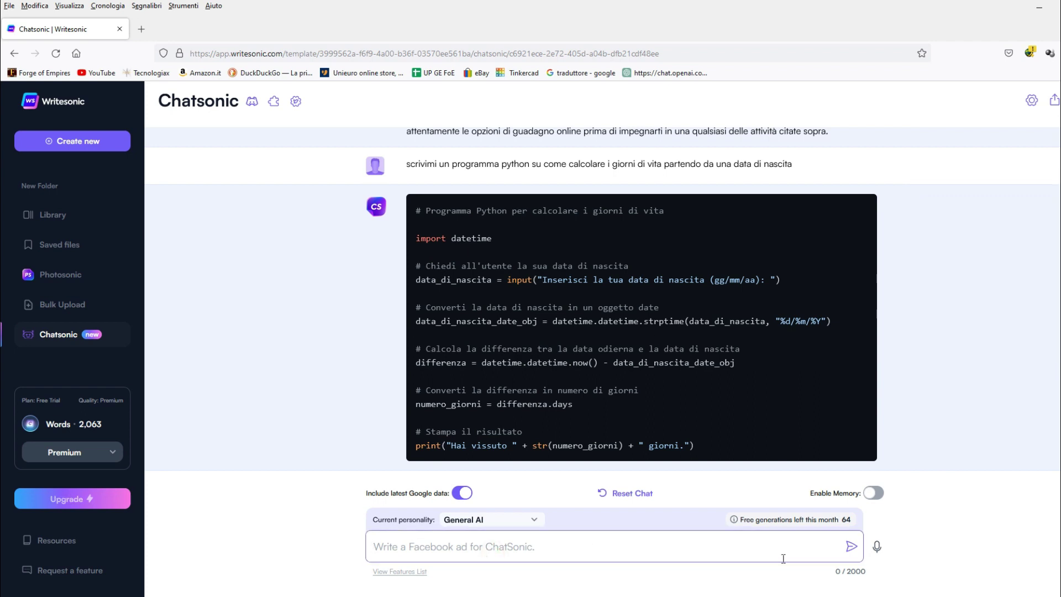
Send the chatbot the request "spiegami cos'è la meccanica quantistica"
type("spiegasmi")
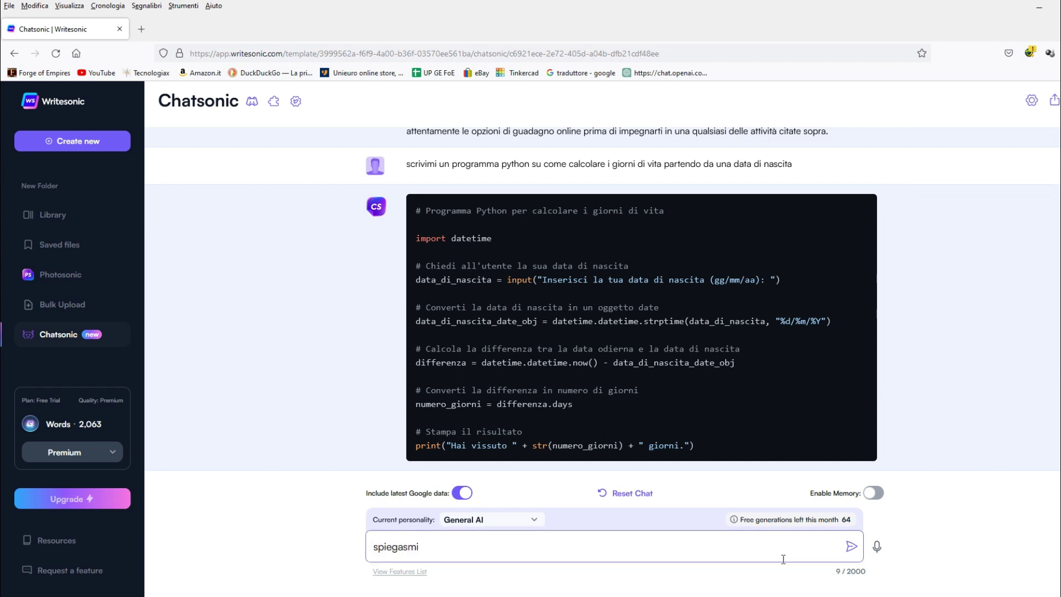
key("BackSpace")
key("BackSpace")
key("BackSpace")
type("mi cos'è la m")
type("eccanica q")
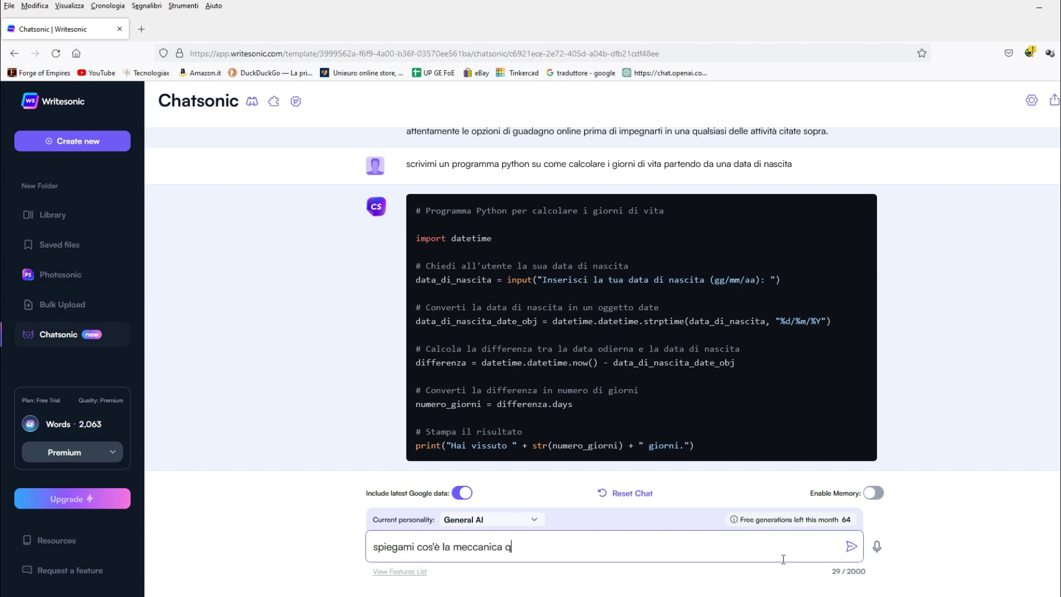
type("uantistica")
key("Return")
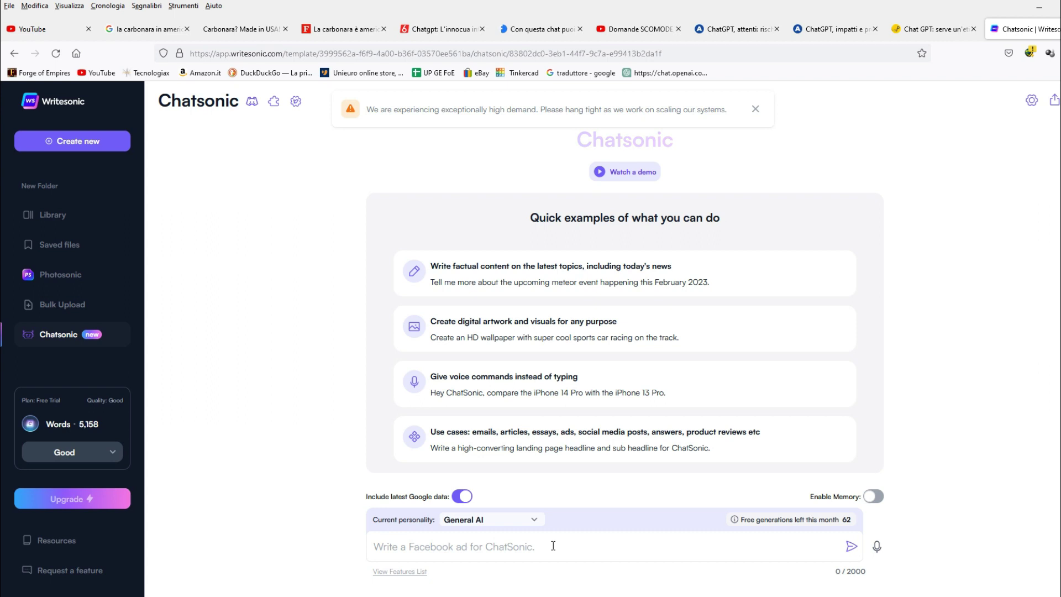
Set the chatbot's personality to Travel Guide and ask it "qual è il posto più bello del mondo"
left_click(534, 522)
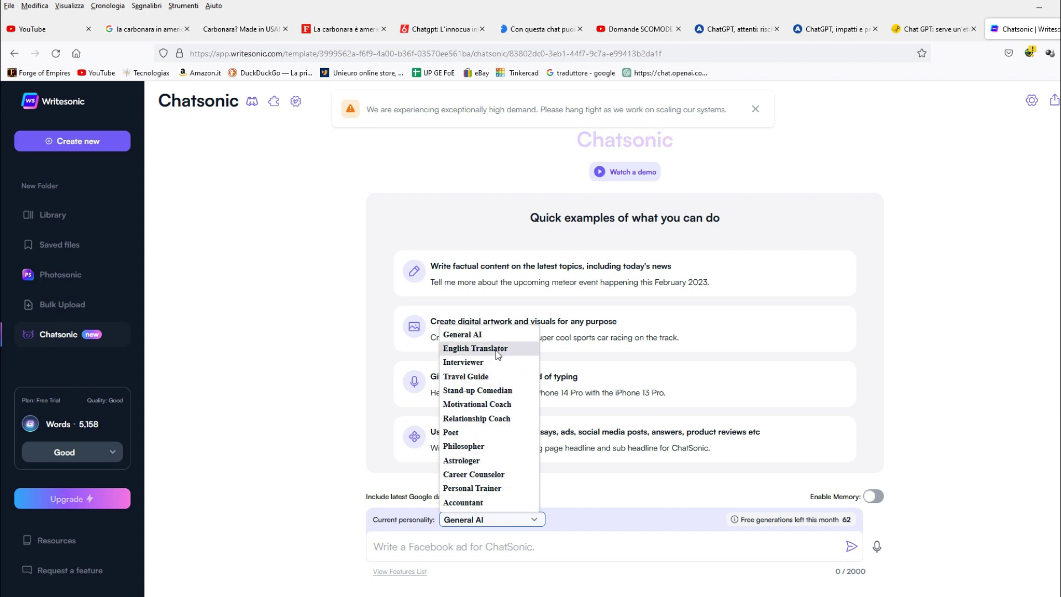
left_click(480, 377)
left_click(465, 543)
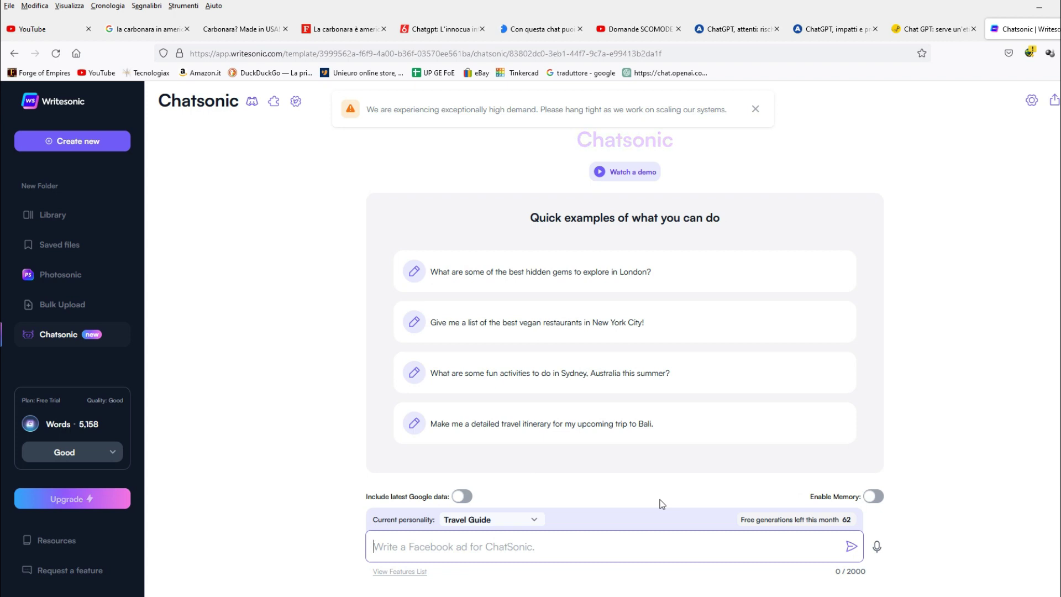
type("qual è")
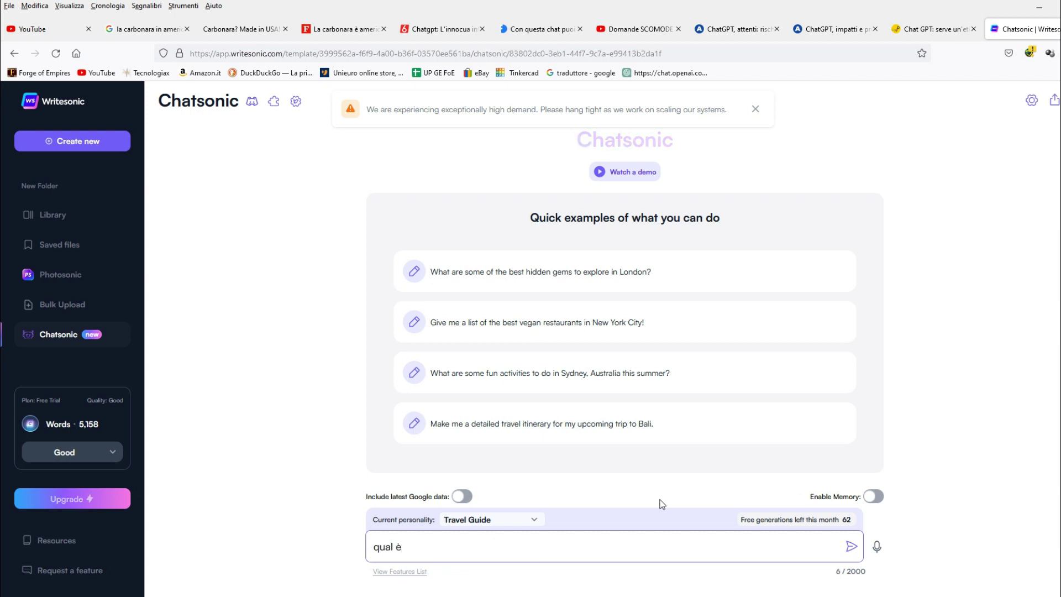
type(" il posto più bello del mondo")
key("Return")
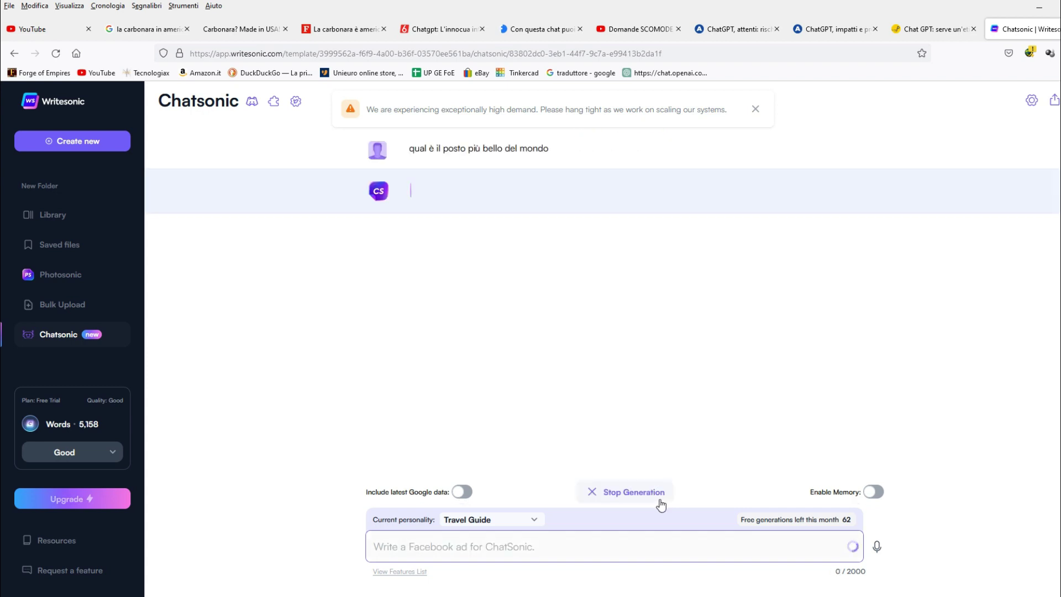